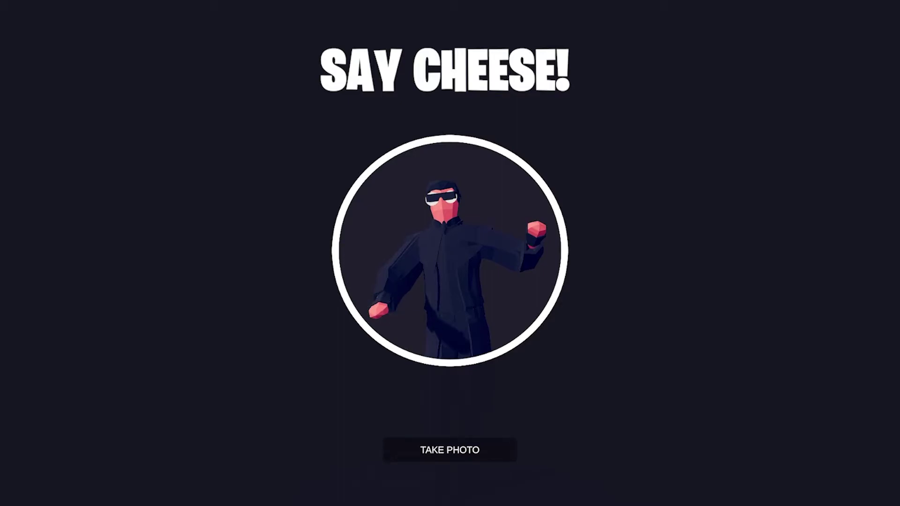
Step: Take the icon photo of the unit wearing the dark coat and sunglasses
click(449, 450)
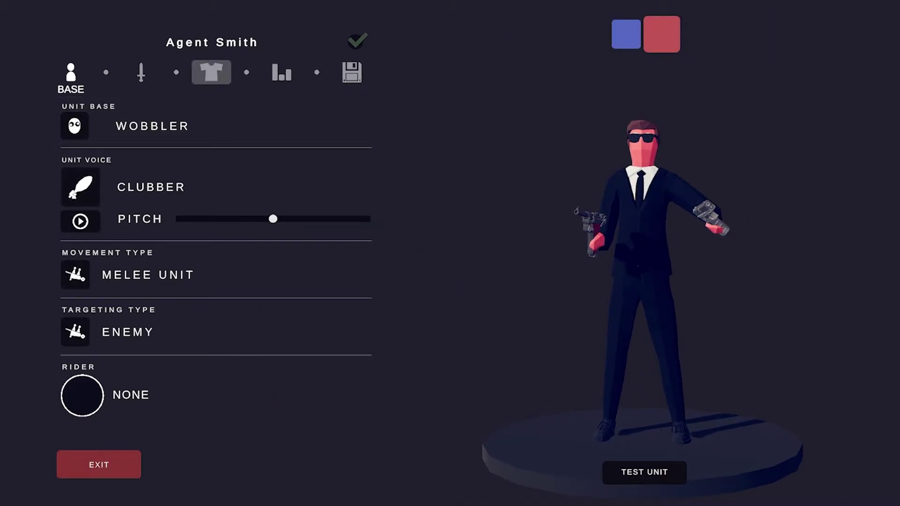
Step: Examine the colours of Agent Smith's TABG Glasses 01, TABG Dad Hair 00 and TABG Suit Jacket 00
click(211, 73)
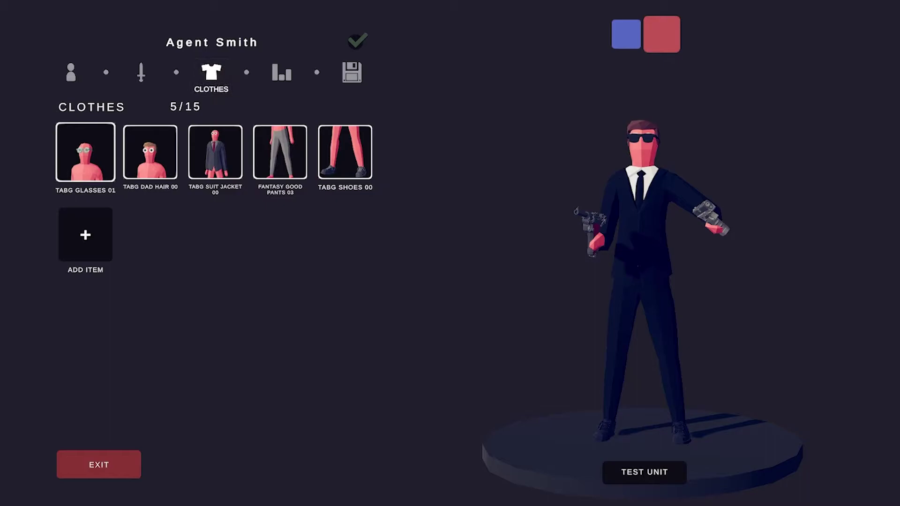
click(86, 152)
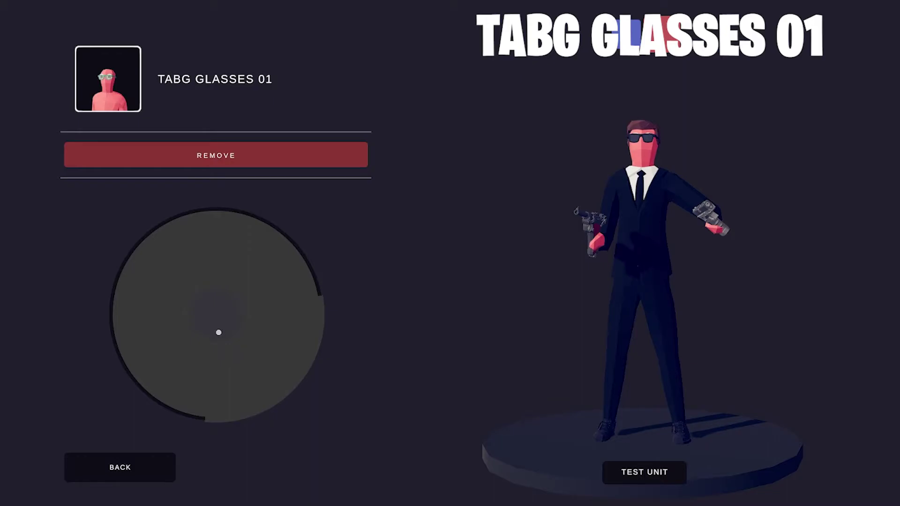
click(112, 468)
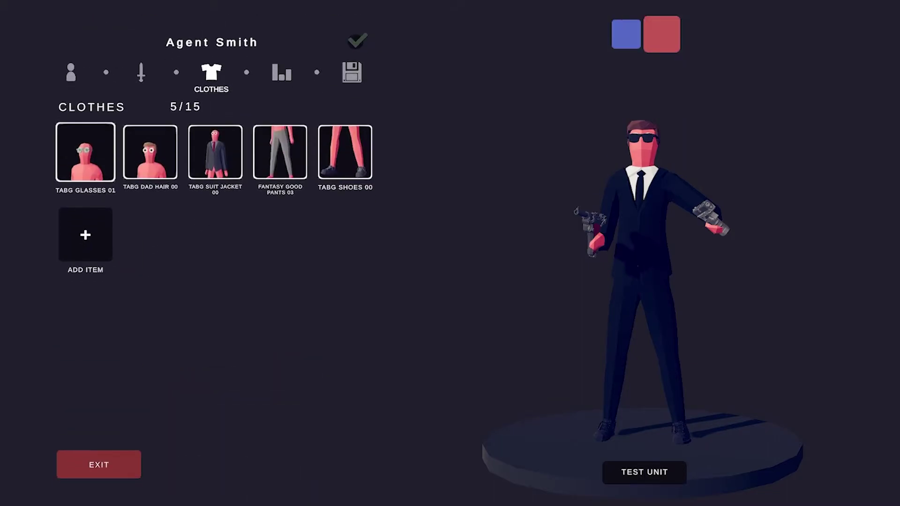
click(150, 151)
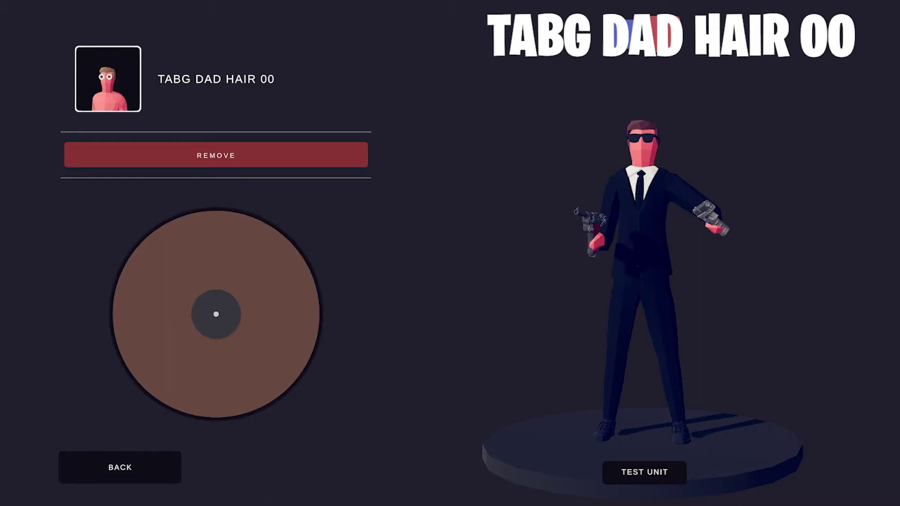
click(120, 467)
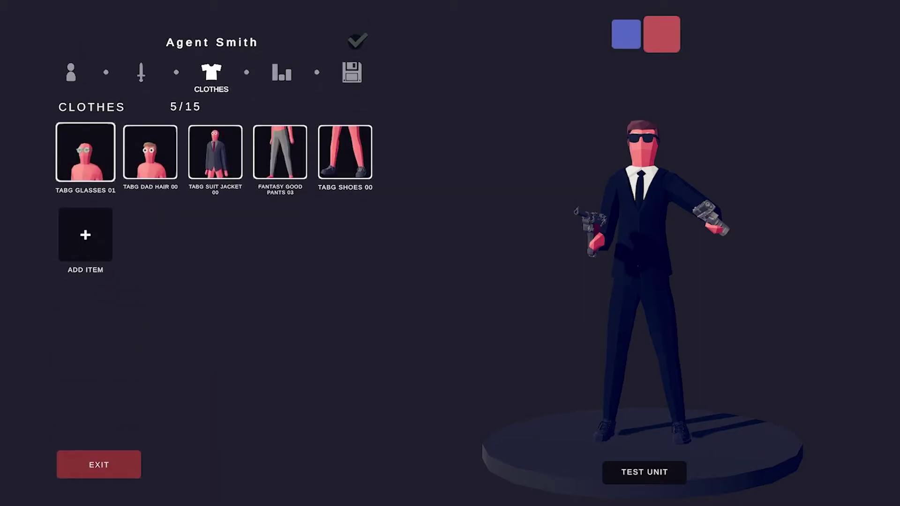
click(215, 152)
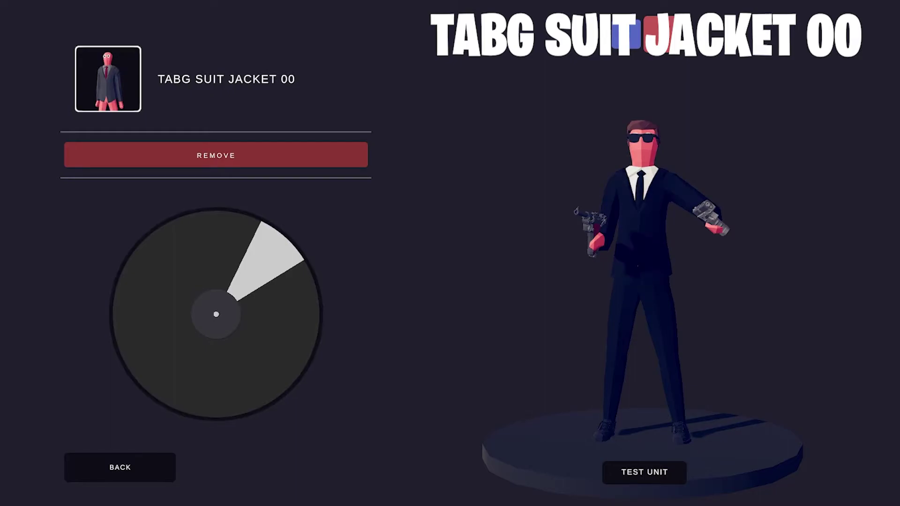
key(Escape)
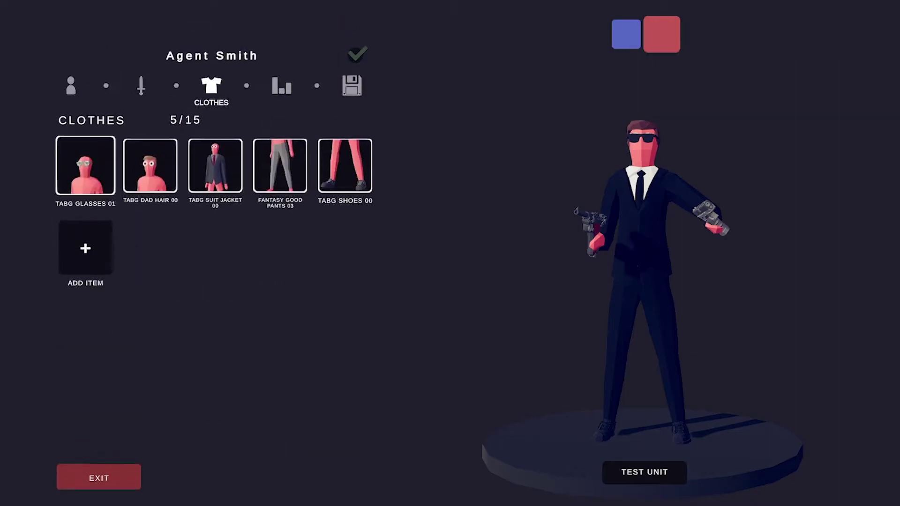
Step: Examine the colours of Agent Smith's Fantasy Good Pants 03 and TABG Shoes 00
click(280, 153)
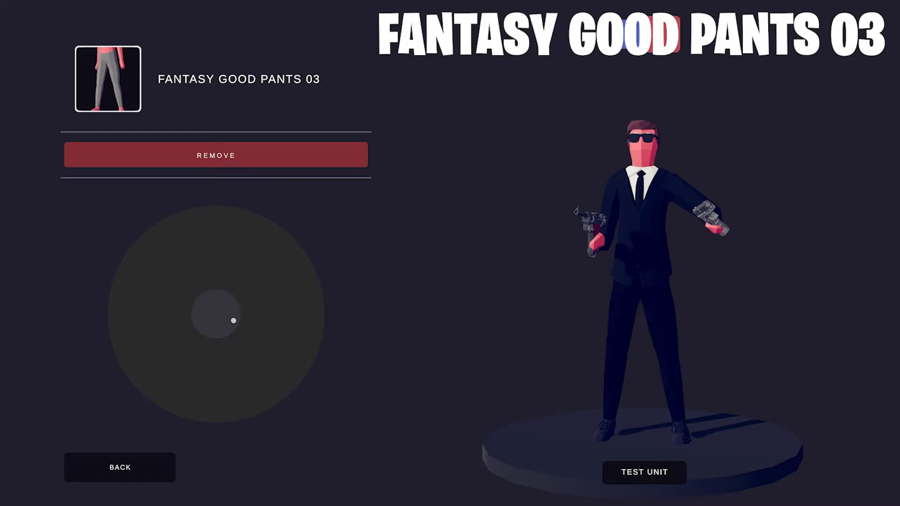
click(217, 316)
click(120, 467)
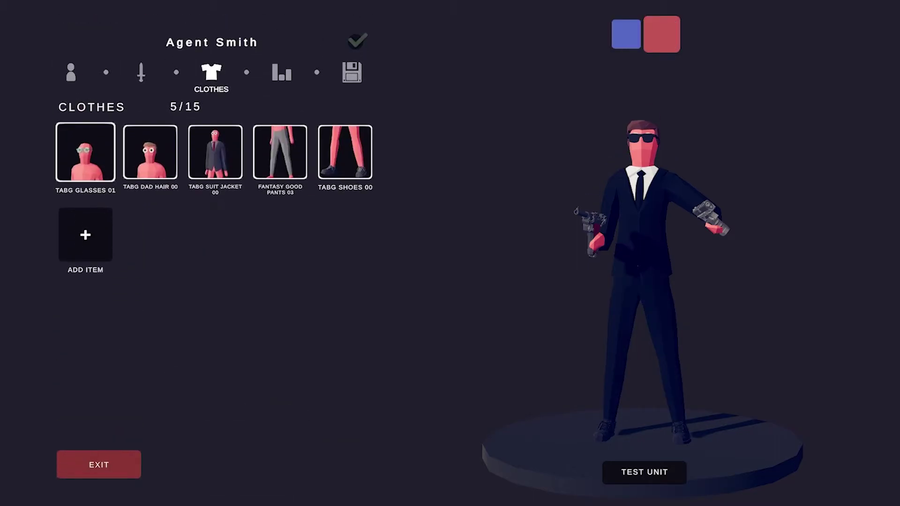
click(346, 152)
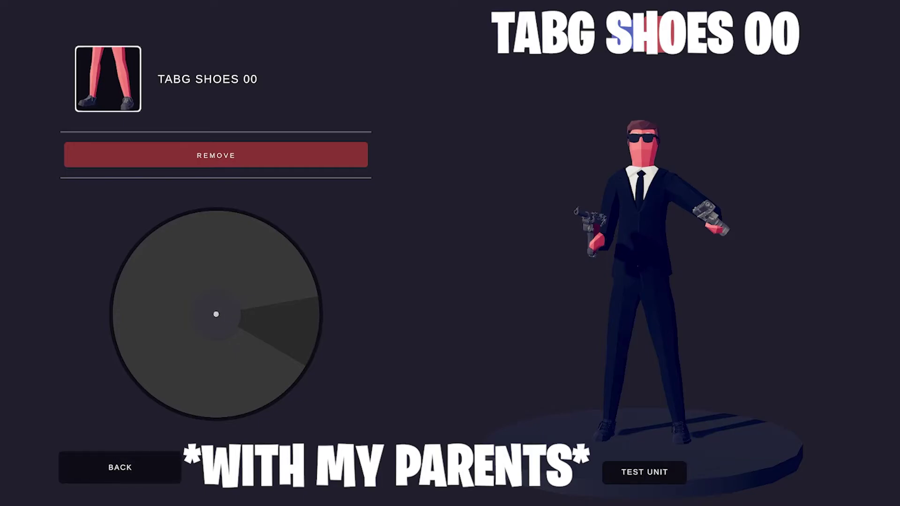
click(120, 467)
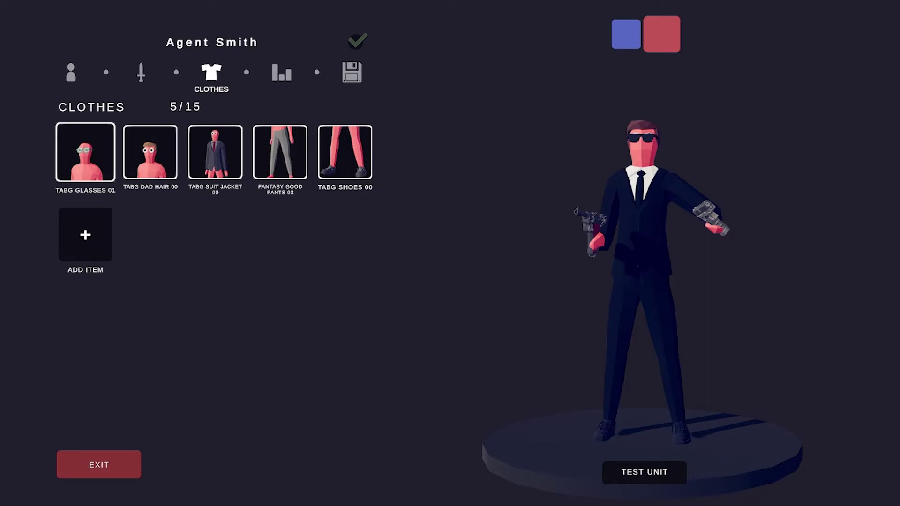
Step: Review Agent Smith's stats, special abilities and the colours of its Luger and Glock 18
click(281, 72)
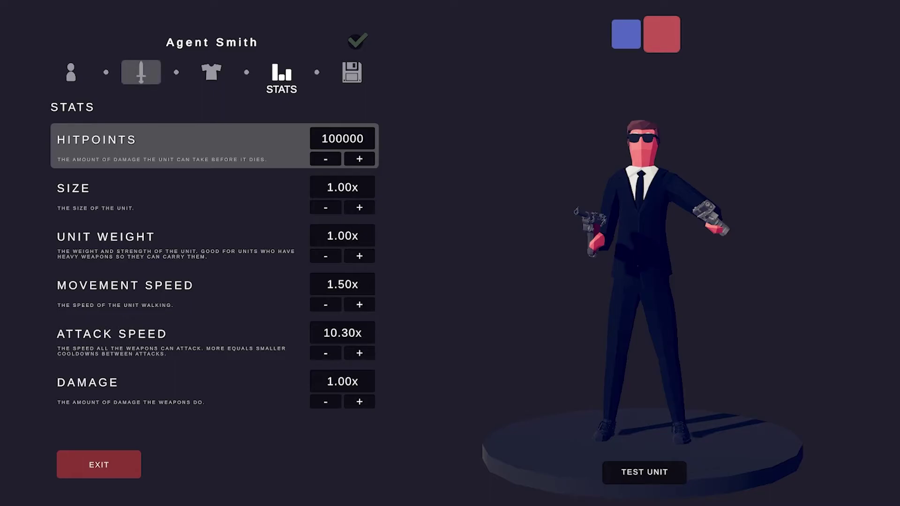
click(141, 72)
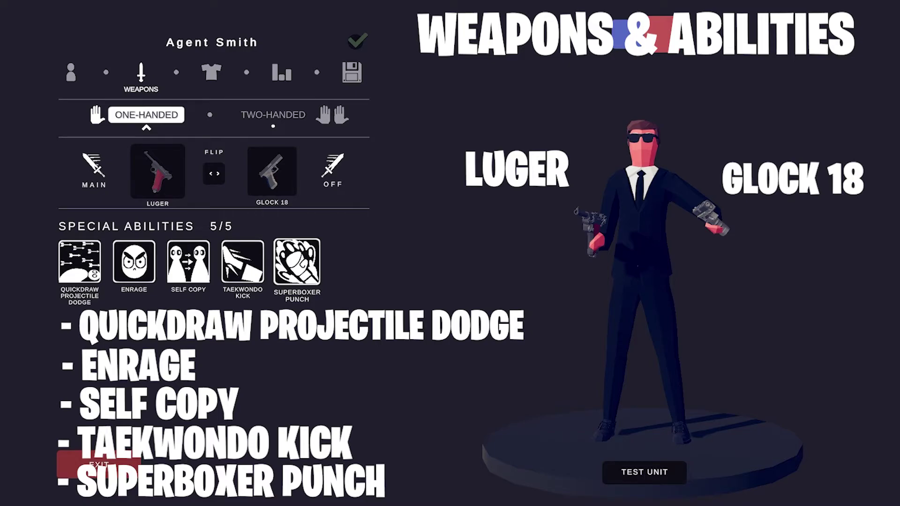
click(158, 171)
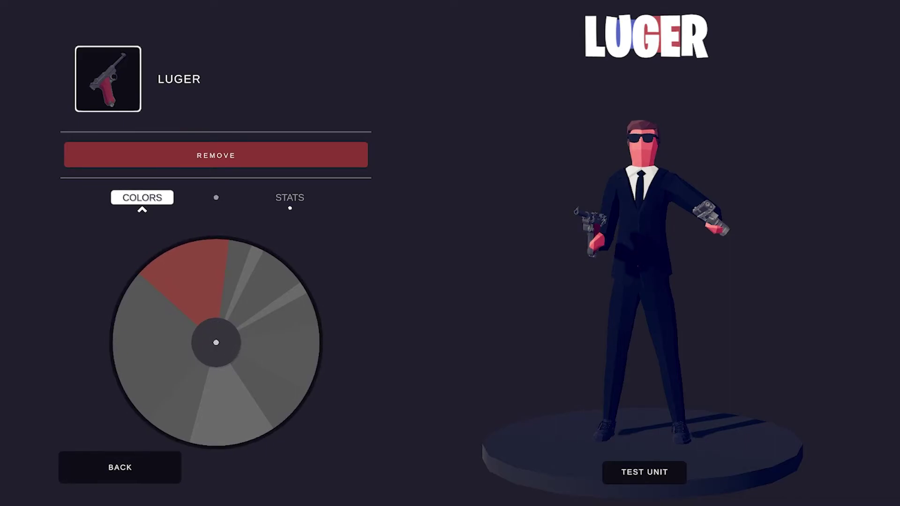
click(120, 468)
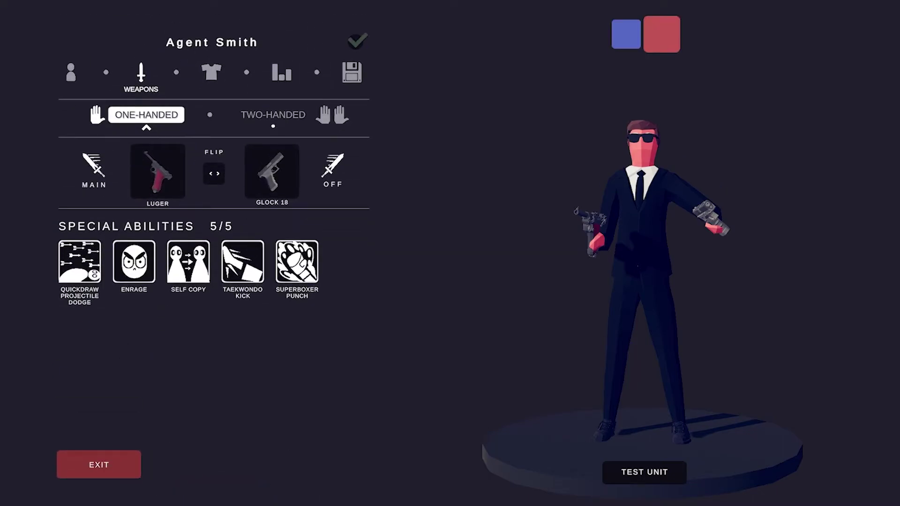
click(272, 172)
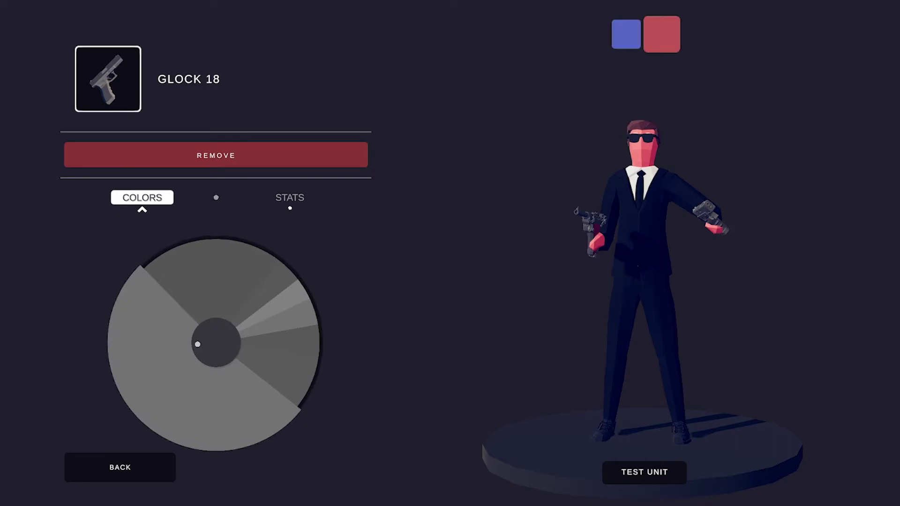
click(119, 467)
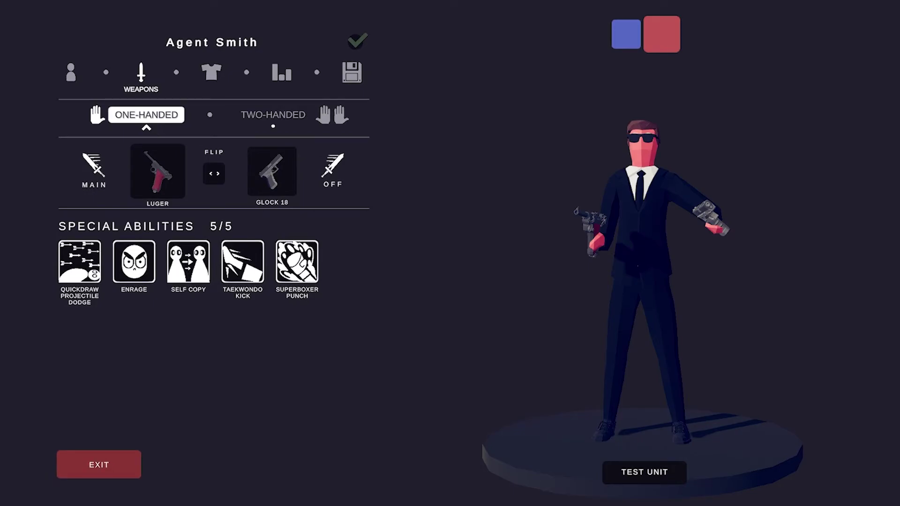
Step: Retake Agent Smith's icon photo with the upper body and guns in frame
click(351, 73)
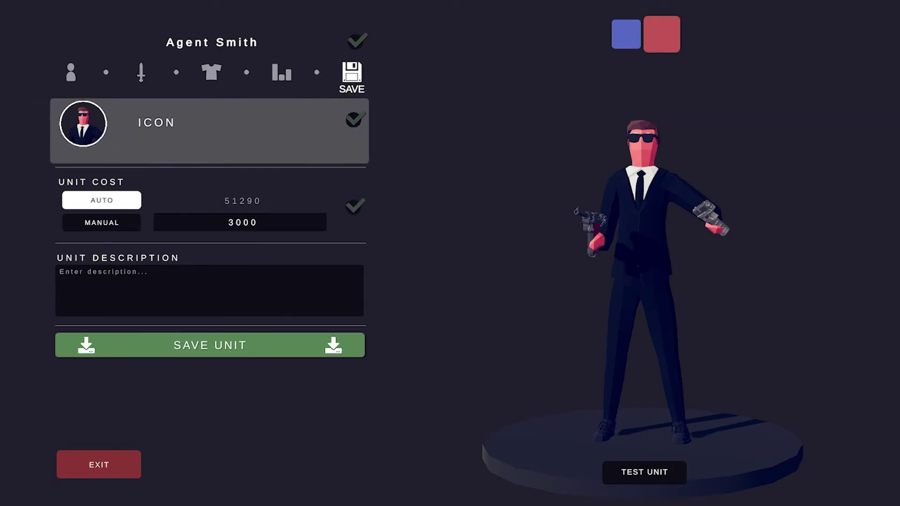
click(82, 124)
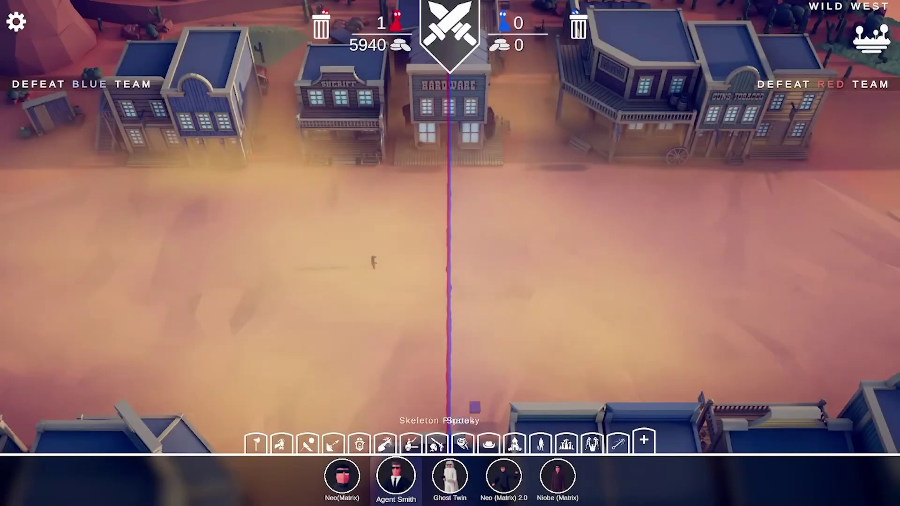
Step: Place one Agent Smith on the blue side opposite the red unit, run the battle and return to unit placement
click(536, 261)
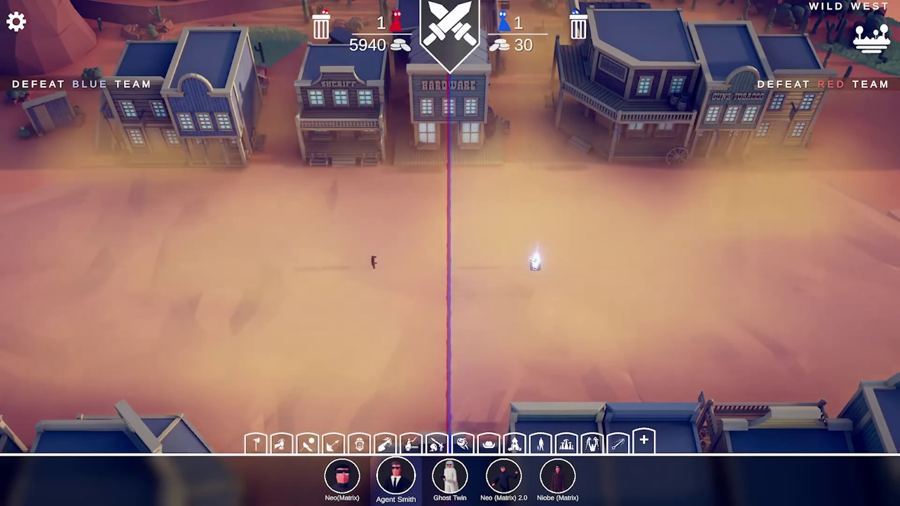
key(space)
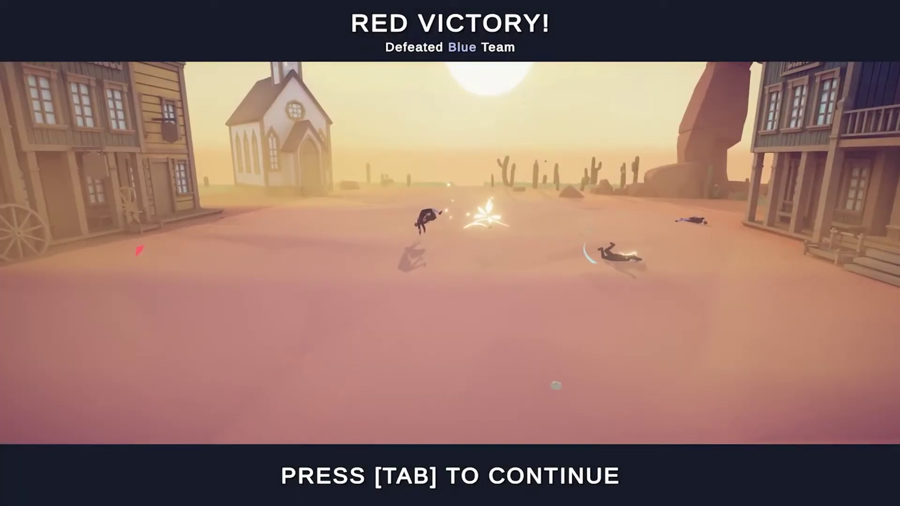
key(Tab)
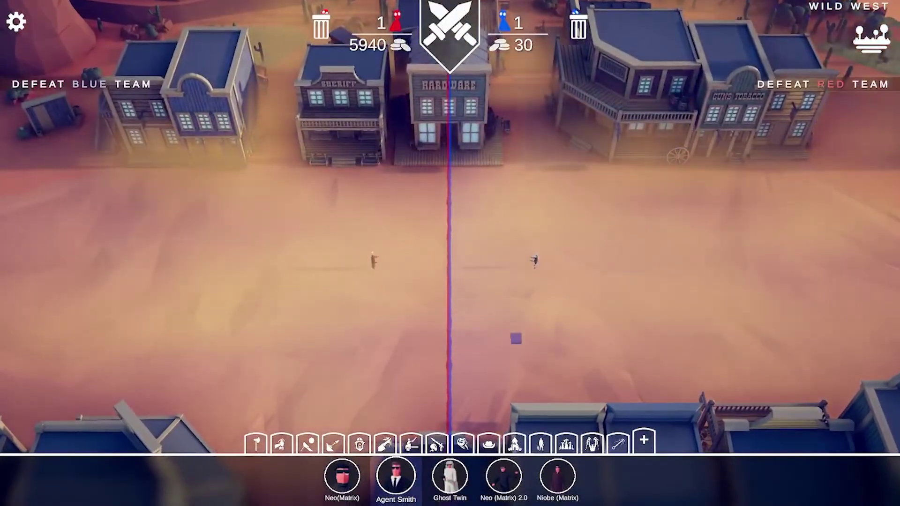
Step: Add four more Agent Smiths to the blue team, two above and two below the existing one, forming a curved line
click(538, 240)
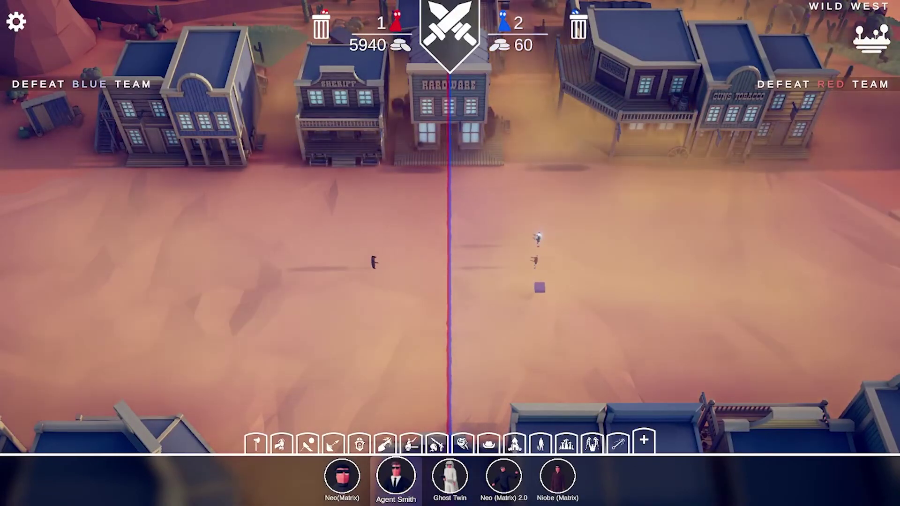
click(539, 281)
click(545, 309)
click(544, 216)
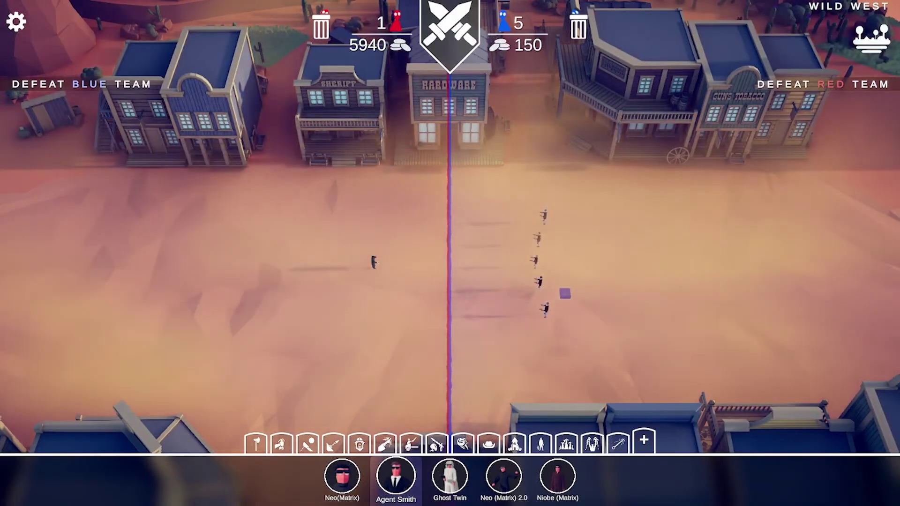
Step: Run the battle of five Agent Smiths against the single red unit, watch it up close and return to unit placement
key(Tab)
key(w)
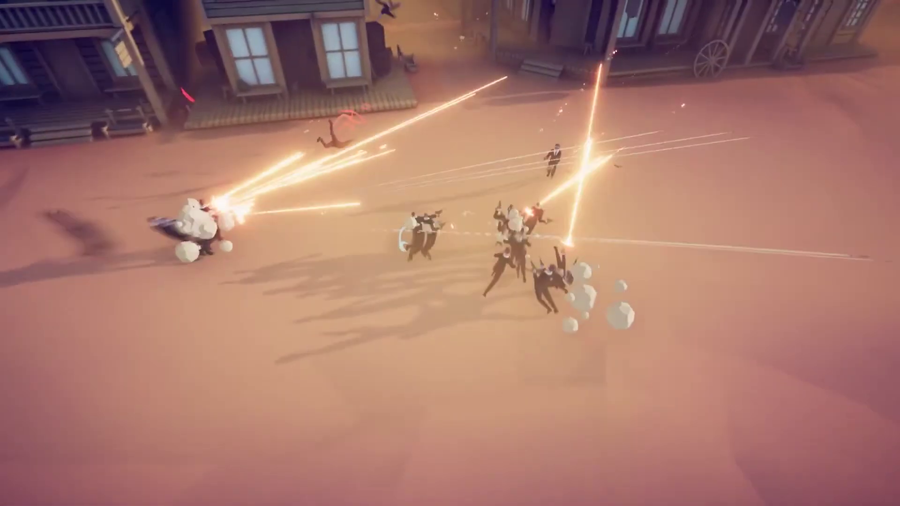
key(w)
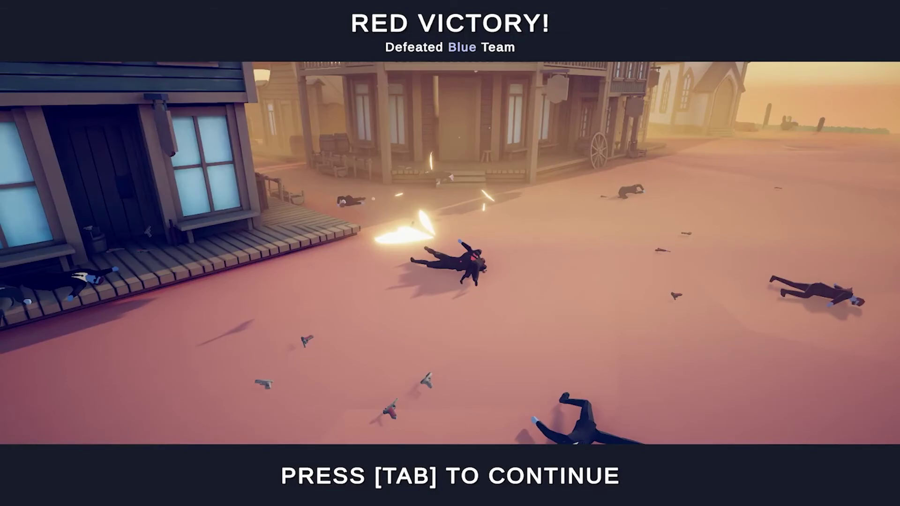
key(Tab)
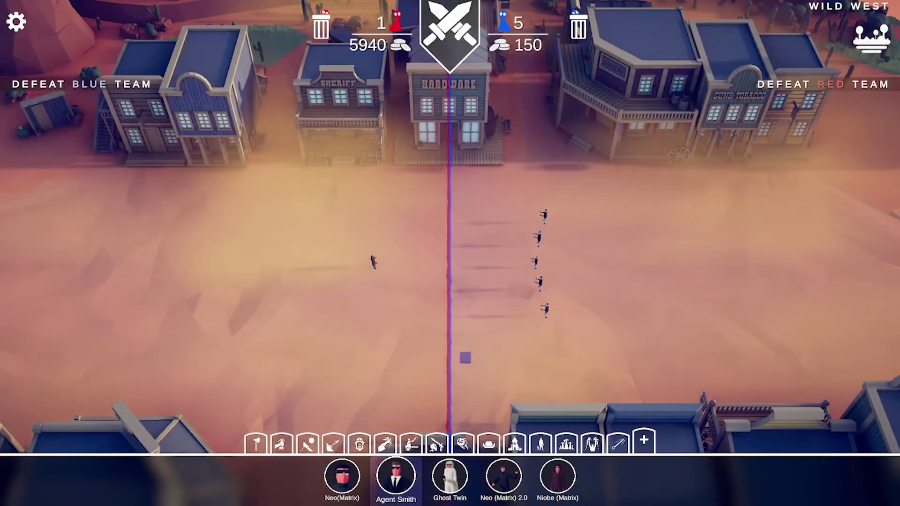
Step: Place two Ghost Twins on the blue side behind the line of Agent Smiths
click(450, 475)
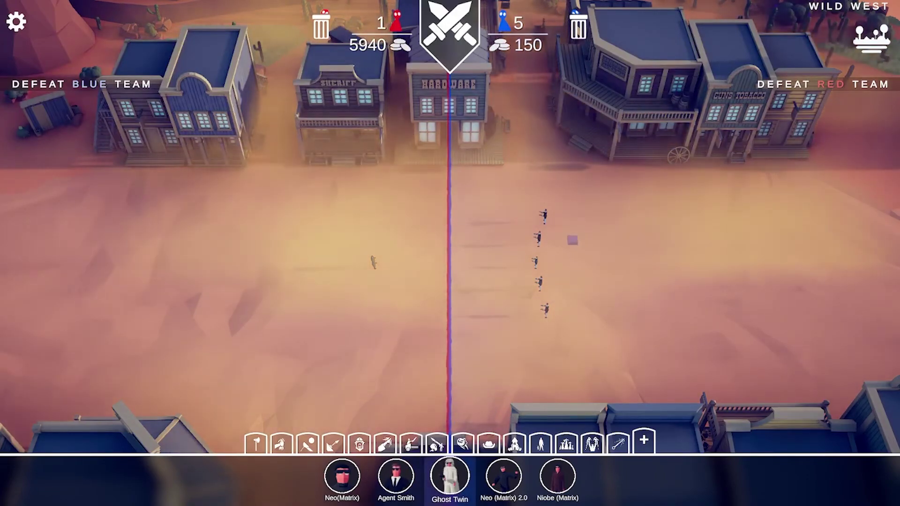
click(581, 264)
click(582, 271)
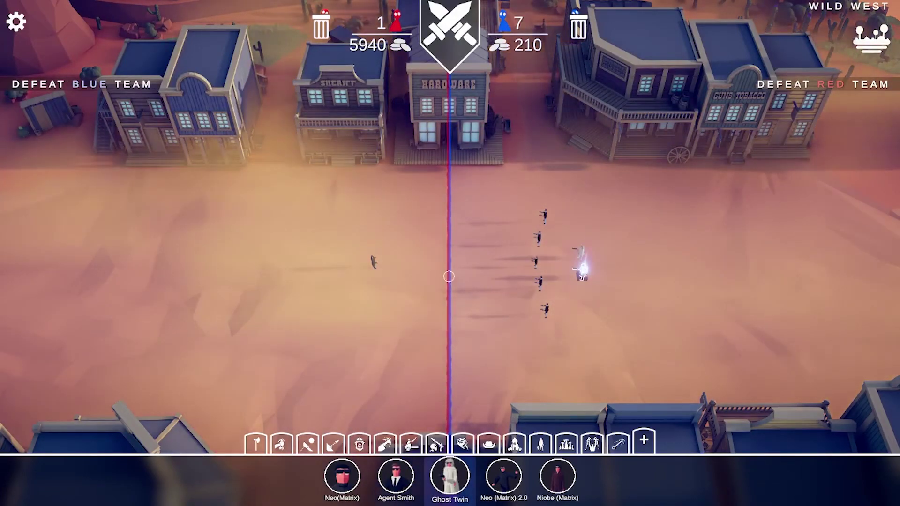